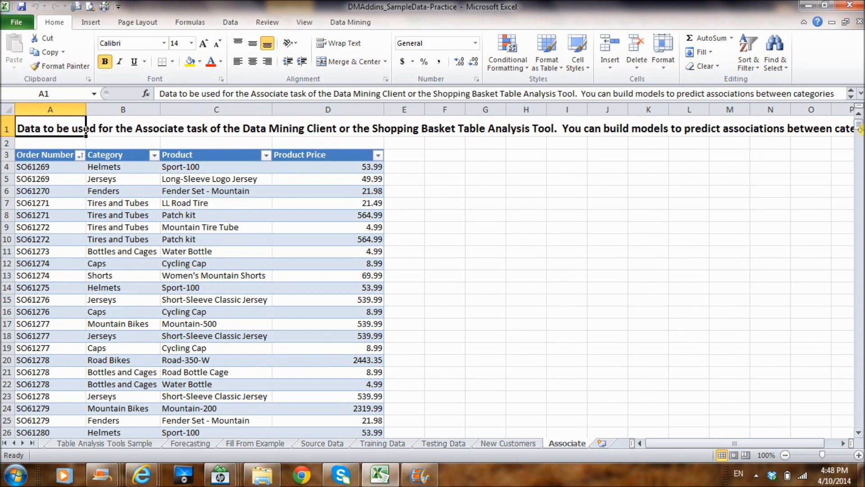
Look through the Associate sheet's order data down to its last rows, and examine the products that share an order number.
left_click_drag(860, 129, 861, 446)
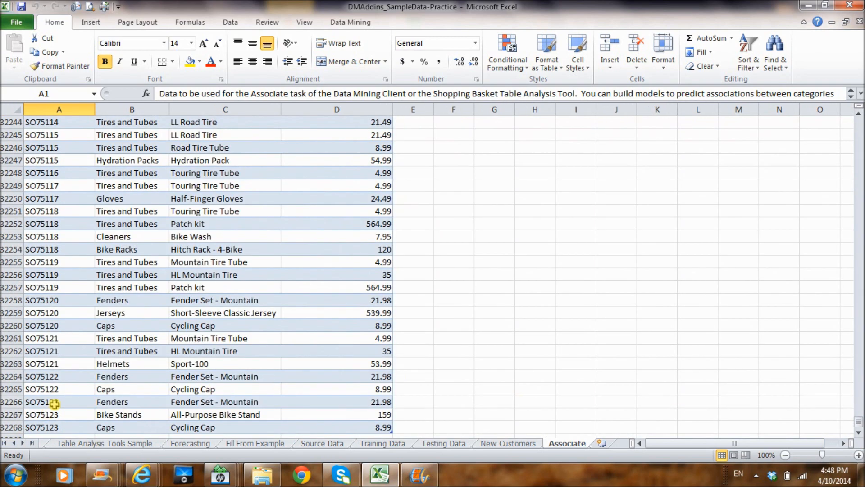
scroll(53, 403, "down", 3)
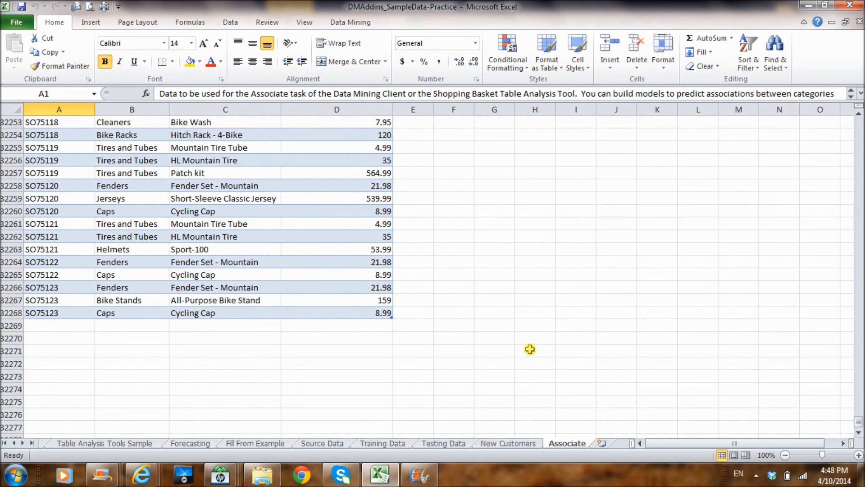
left_click_drag(858, 424, 836, 113)
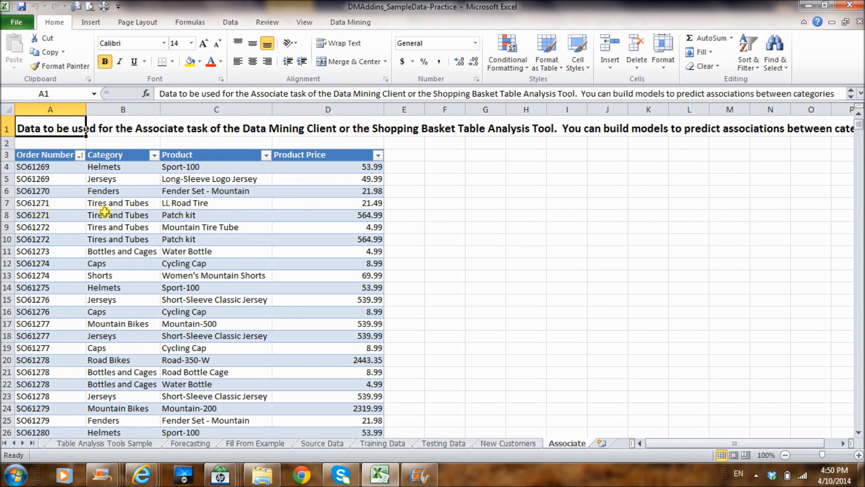
left_click_drag(185, 200, 187, 217)
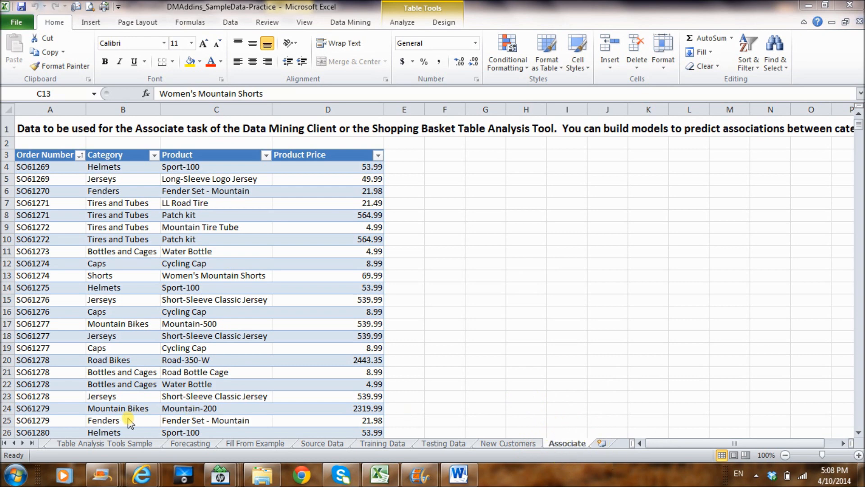
Go to the Introduction sheet and follow its Associate and Shopping Basket link to the sample data.
left_click(6, 444)
left_click(70, 444)
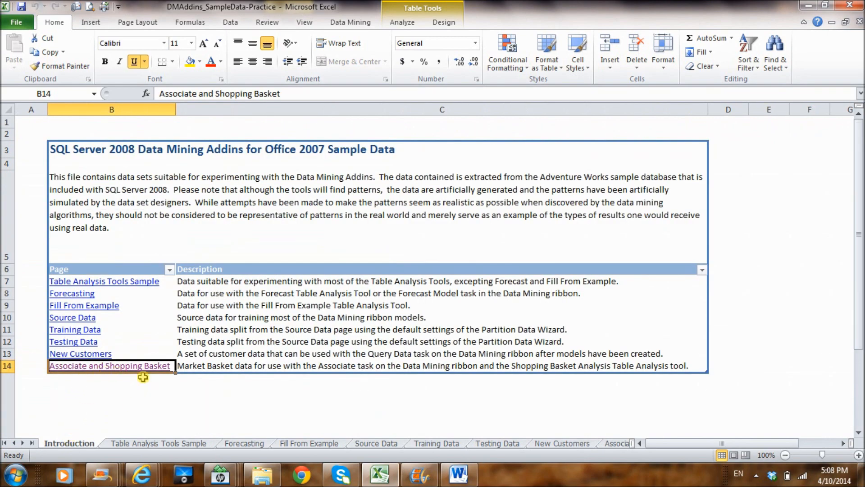
left_click(154, 370)
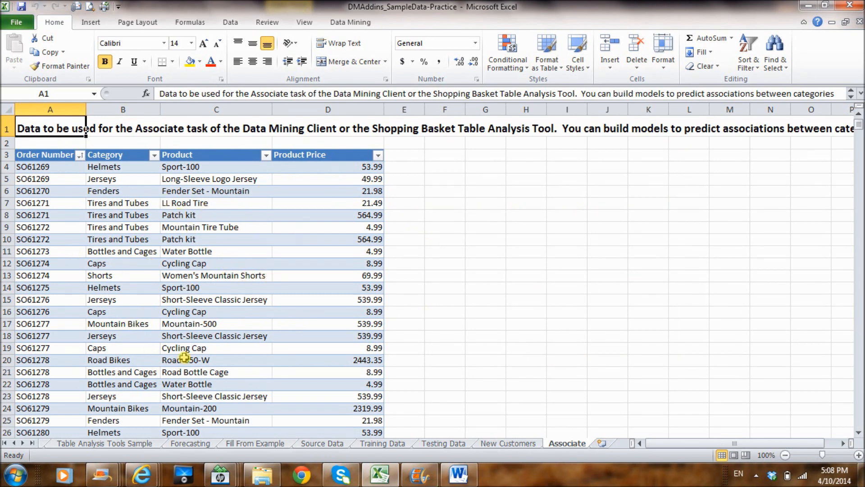
Select a cell inside the order data table and bring up the Table Analysis Tools.
left_click(291, 251)
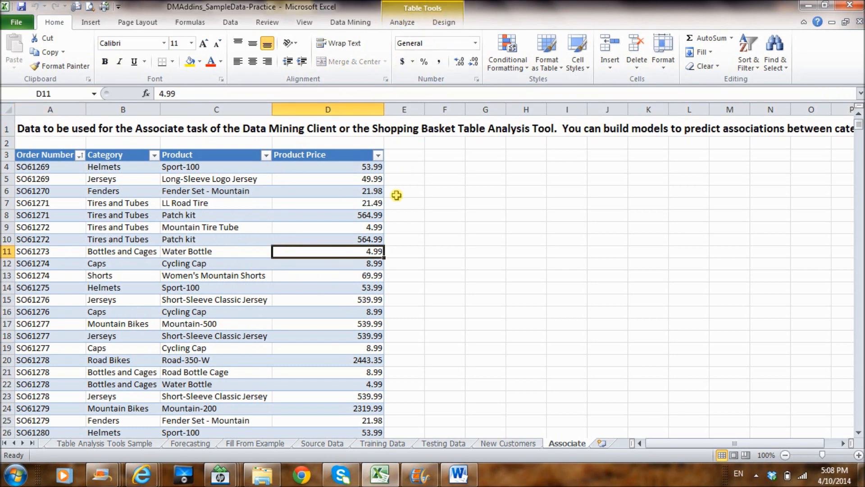
left_click(514, 222)
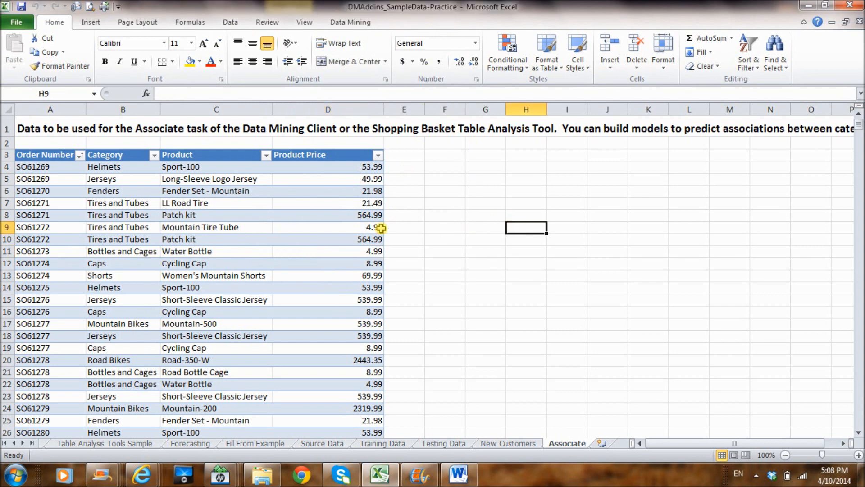
left_click(299, 242)
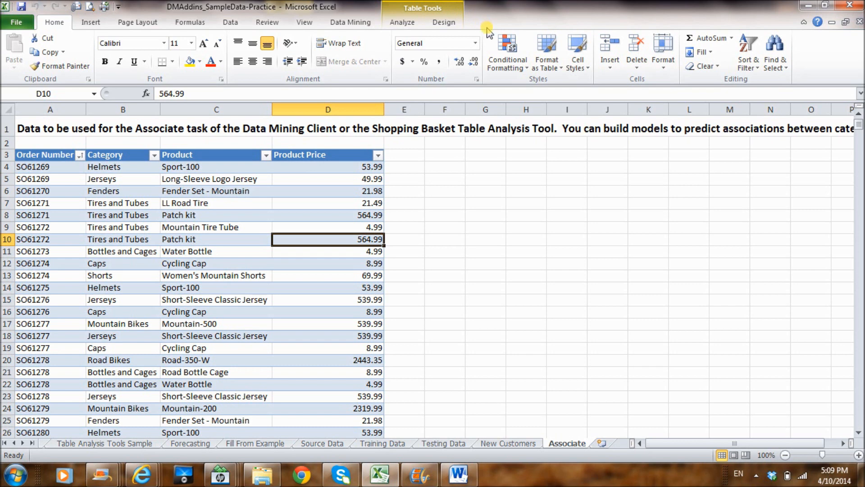
left_click(411, 28)
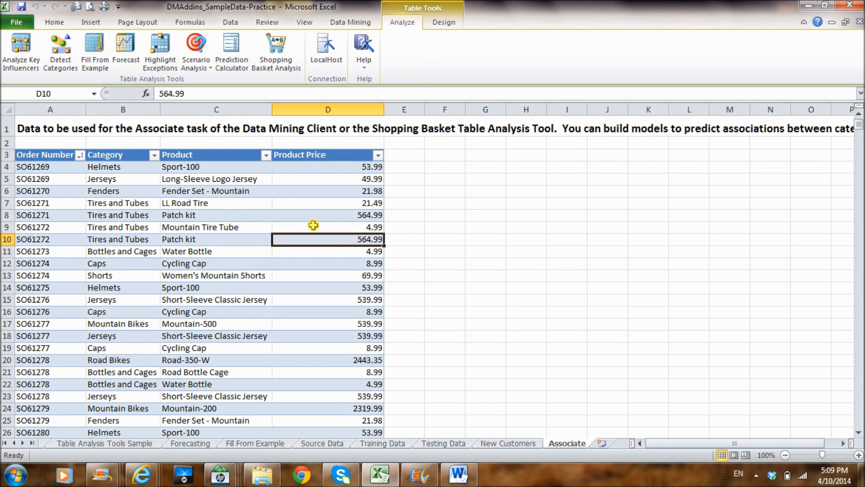
Test the current LocalHost Analysis Services connection and close the connections dialog.
left_click(333, 64)
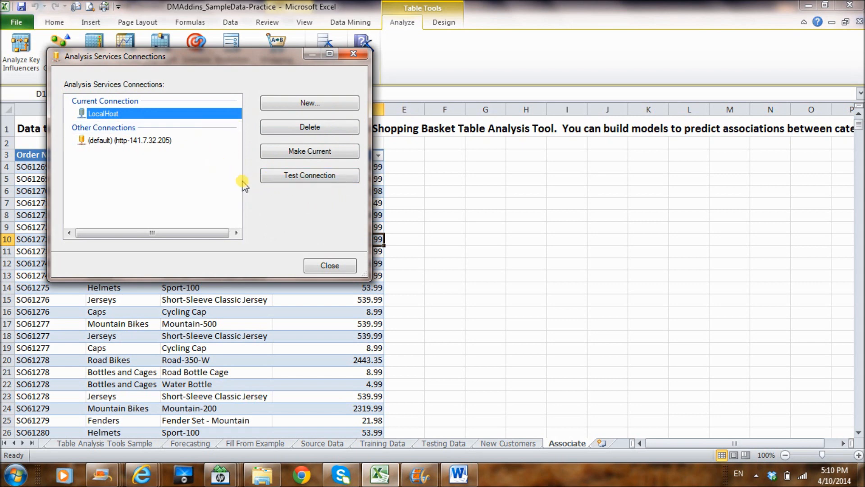
left_click(301, 177)
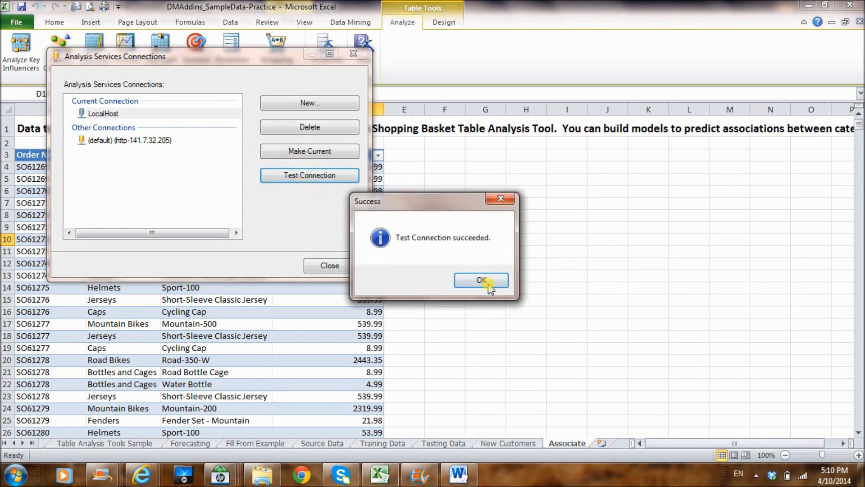
left_click(481, 280)
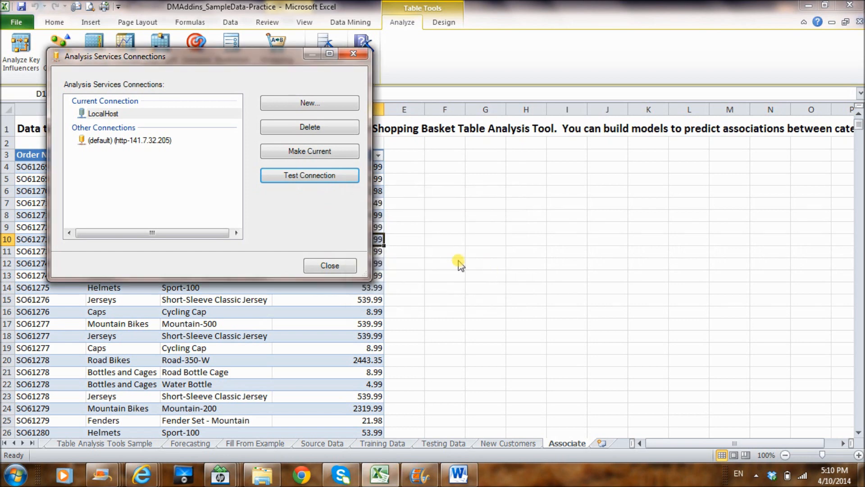
left_click(346, 266)
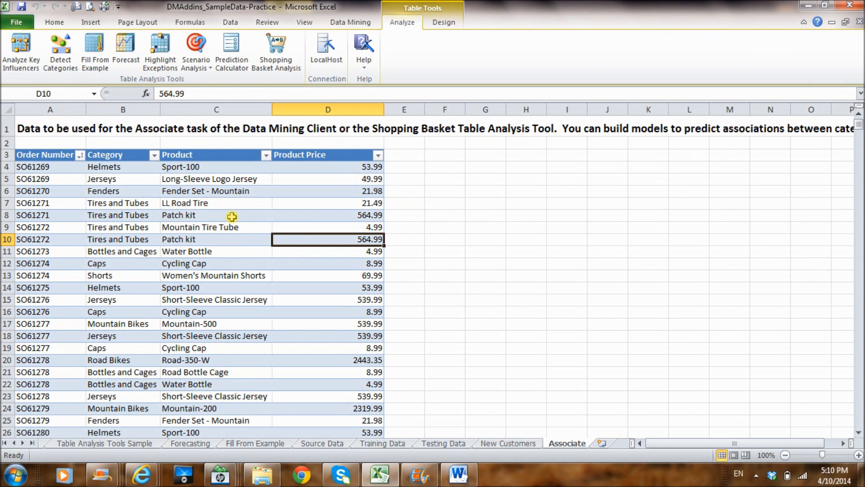
Run a Shopping Basket Analysis on the table with Order Number as Transaction ID, Product as Item and Product Price as Item Value.
left_click(259, 215)
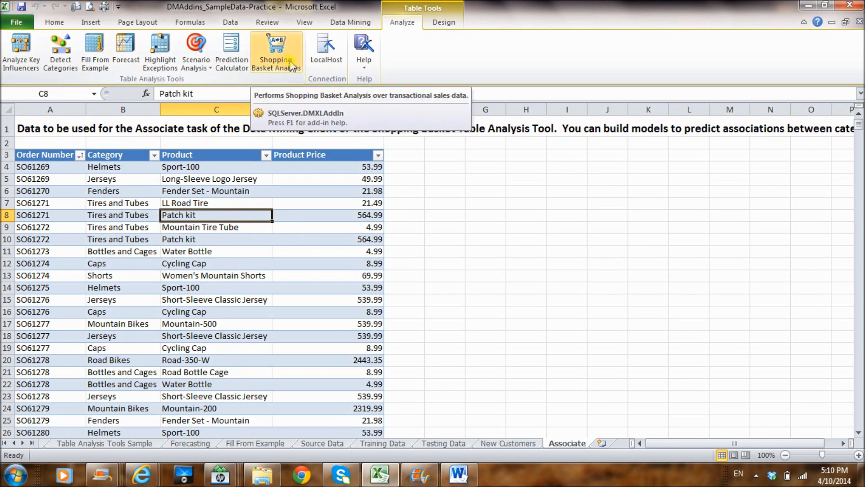
left_click(275, 62)
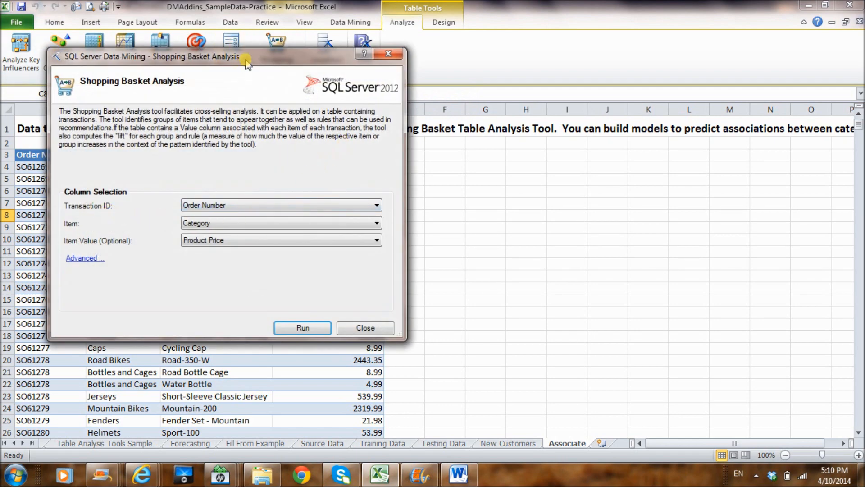
left_click_drag(241, 56, 414, 29)
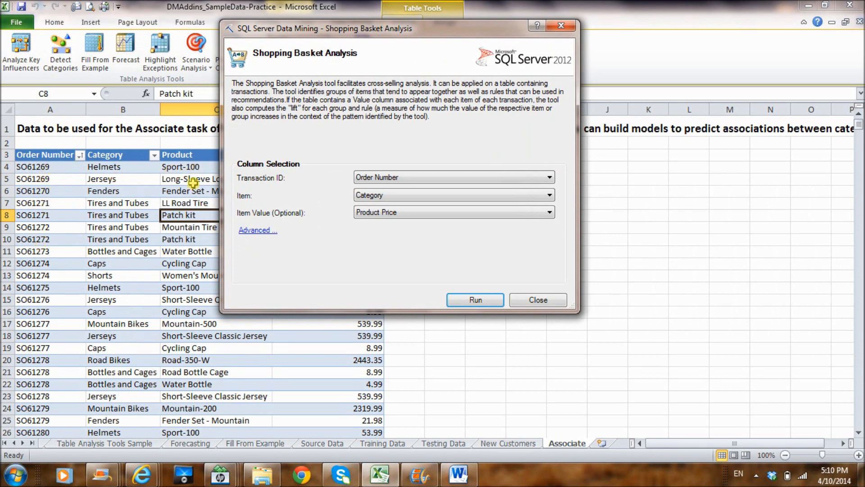
left_click_drag(369, 36, 456, 36)
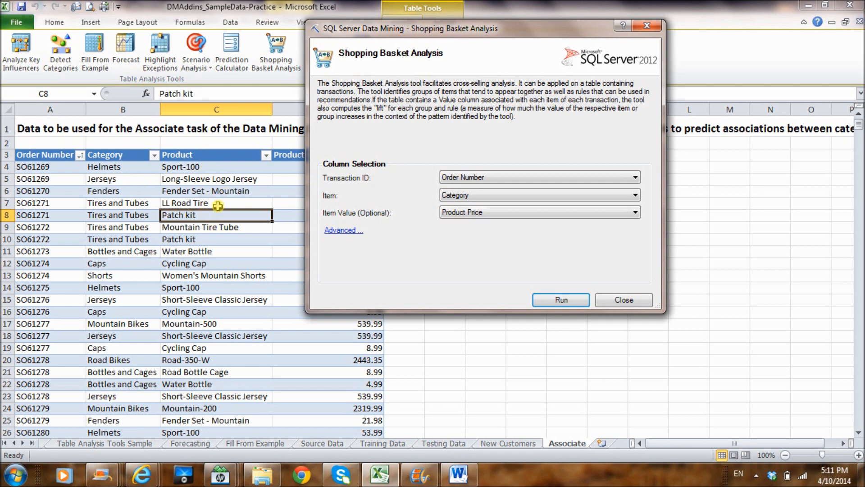
left_click(639, 196)
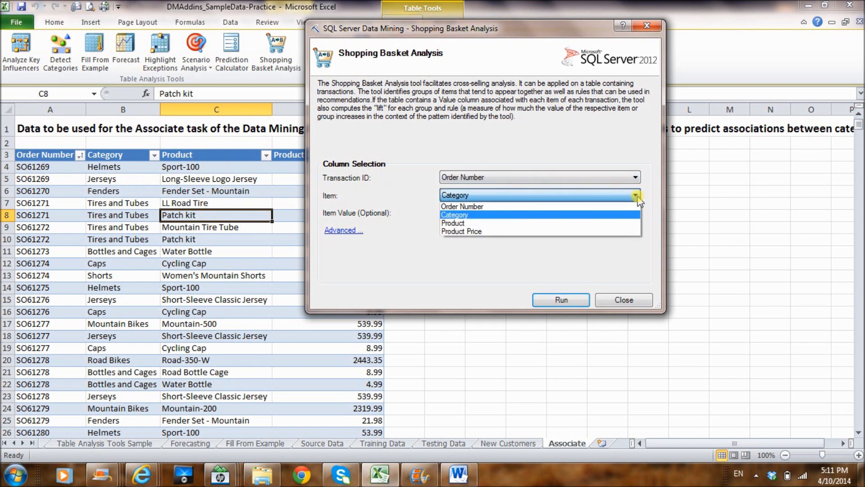
left_click(526, 223)
left_click_drag(496, 30, 609, 20)
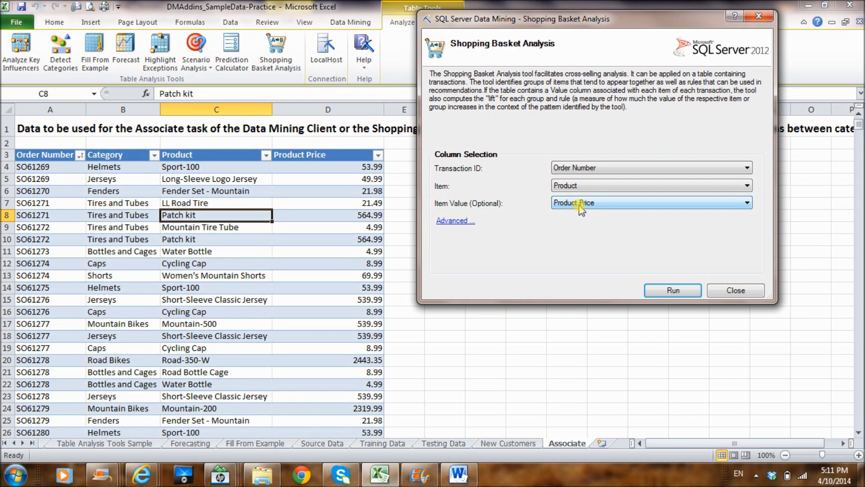
left_click(675, 290)
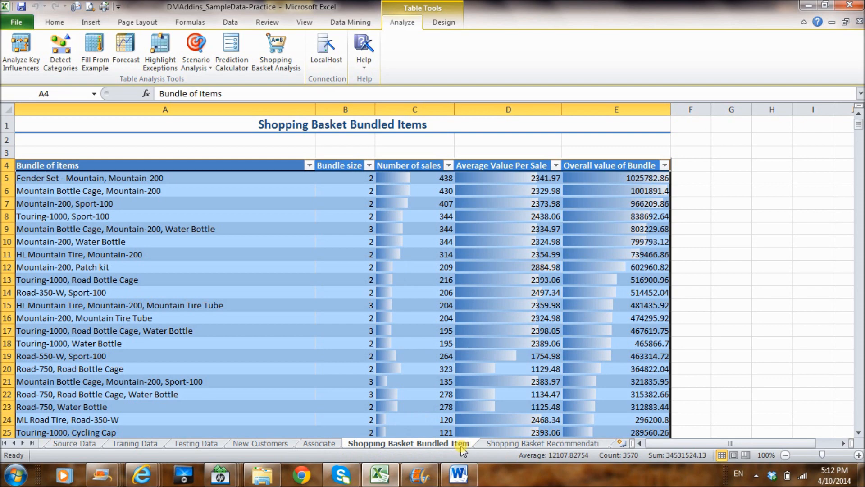
Look over the generated Shopping Basket Recommendations and Shopping Basket Bundled Item sheets.
left_click(508, 445)
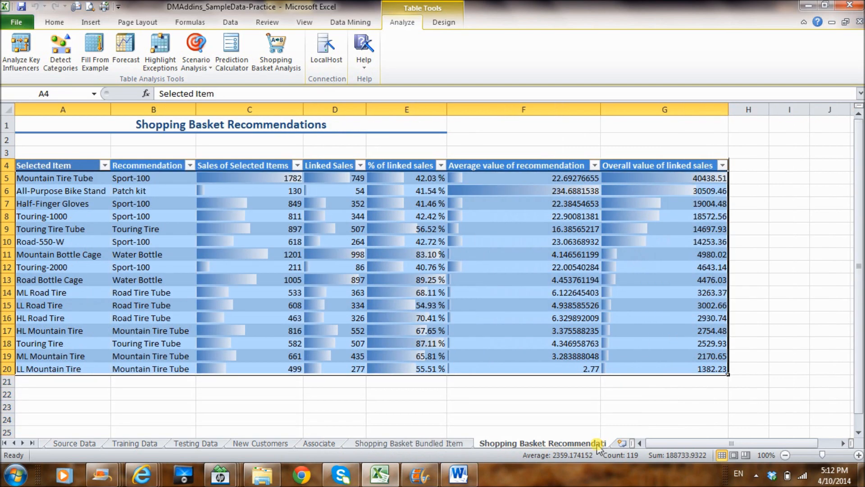
left_click(393, 445)
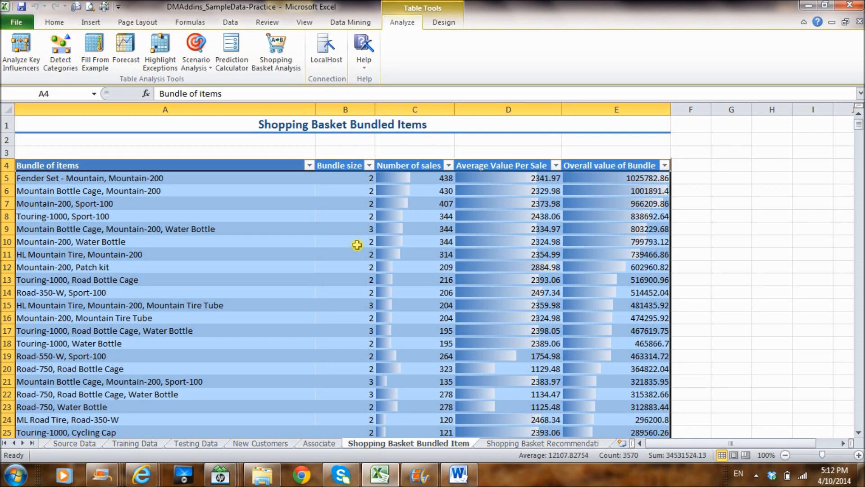
left_click(540, 442)
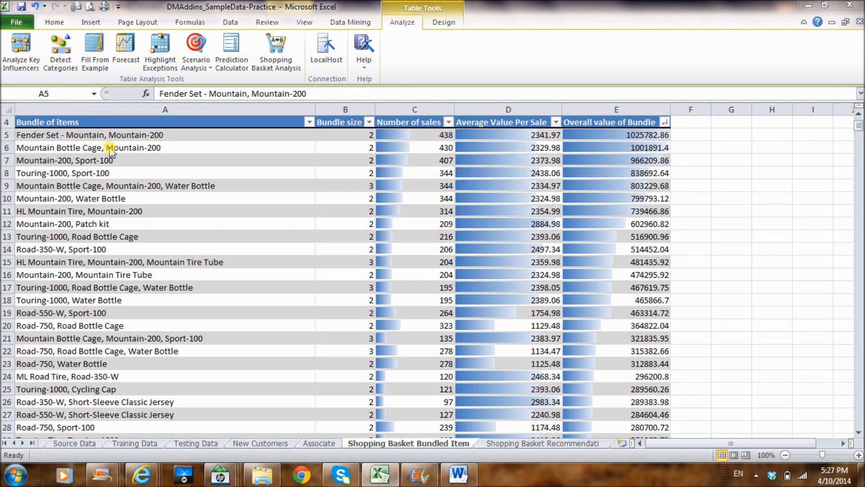
Compare the Associate source data with the bundled items report, and examine the first bundle's number of sales and overall value.
left_click(333, 446)
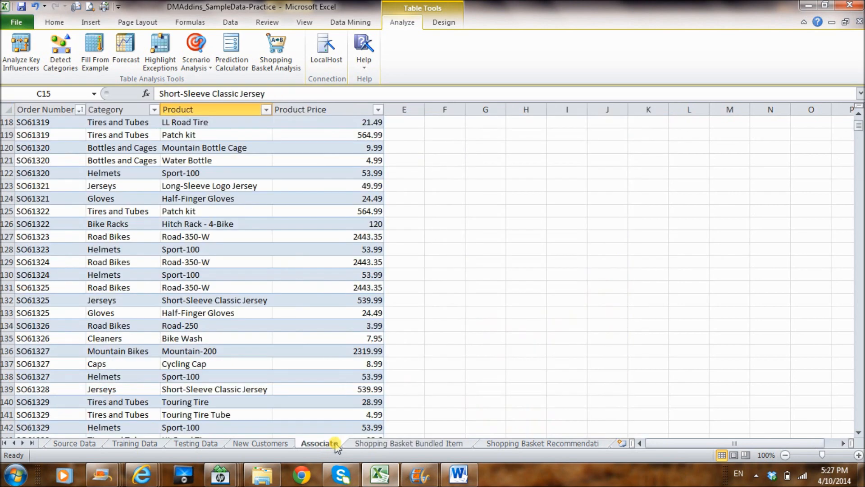
left_click(395, 445)
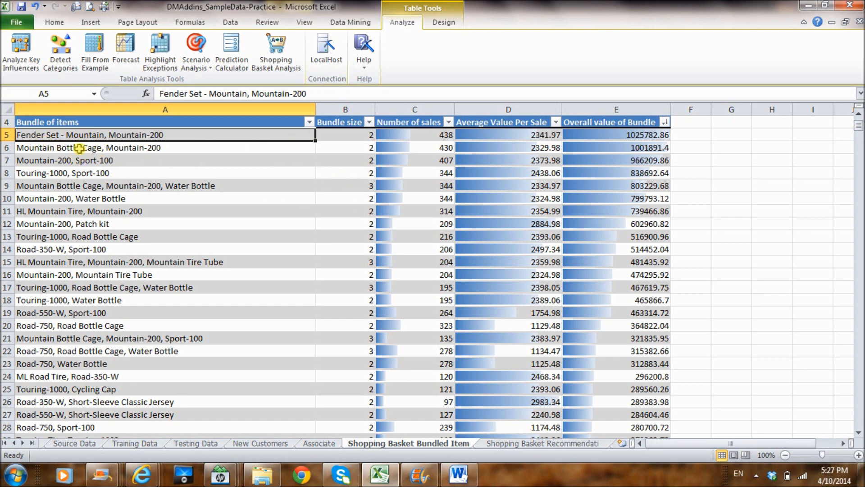
left_click(444, 138)
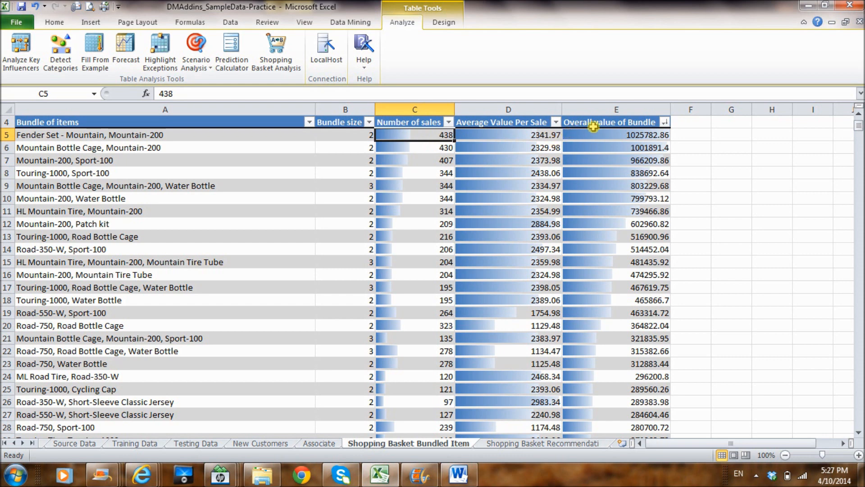
left_click(636, 135)
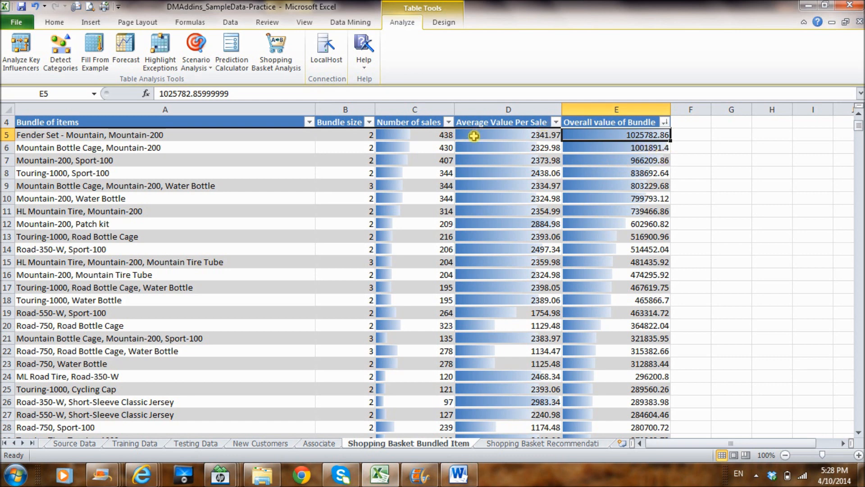
Sort the bundled items from largest to smallest by Number of sales, followed by Average Value Per Sale.
left_click(448, 123)
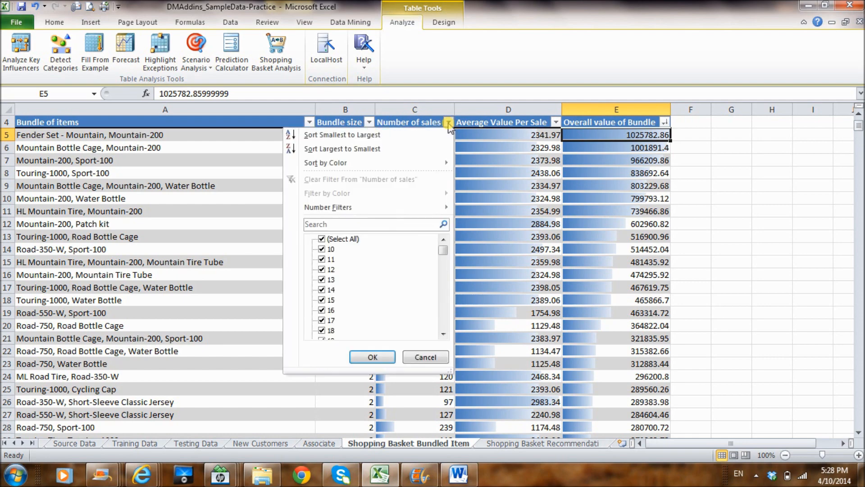
left_click(383, 150)
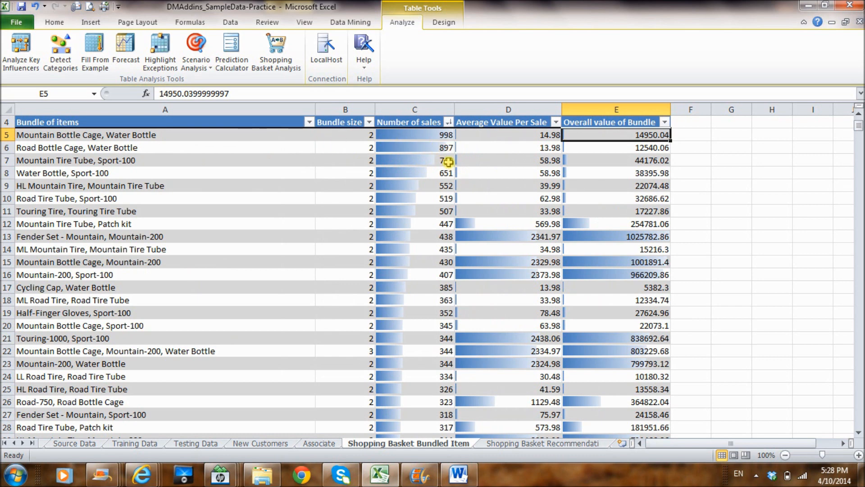
left_click(557, 123)
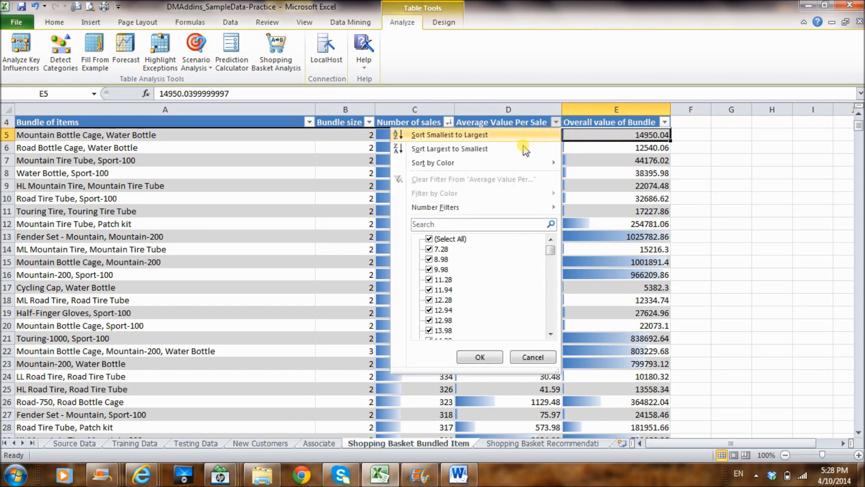
left_click(499, 151)
Sort the bundled items by Overall value of Bundle from largest to smallest and look through the list.
left_click(665, 124)
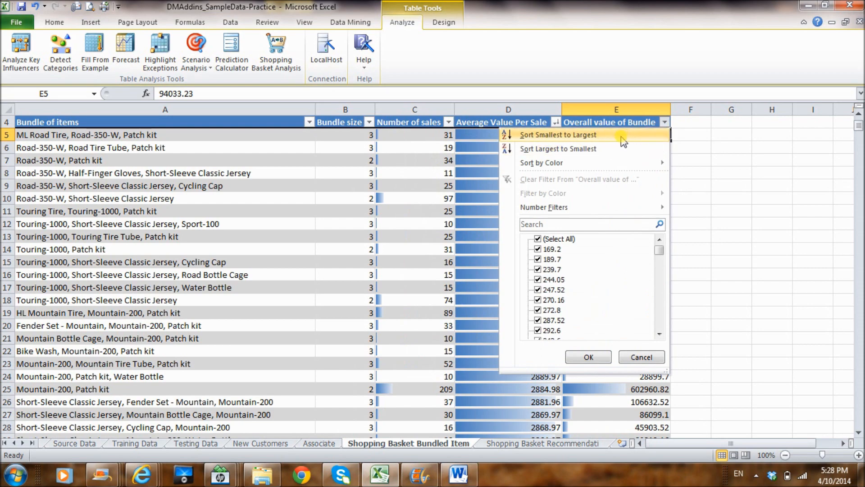
left_click(605, 149)
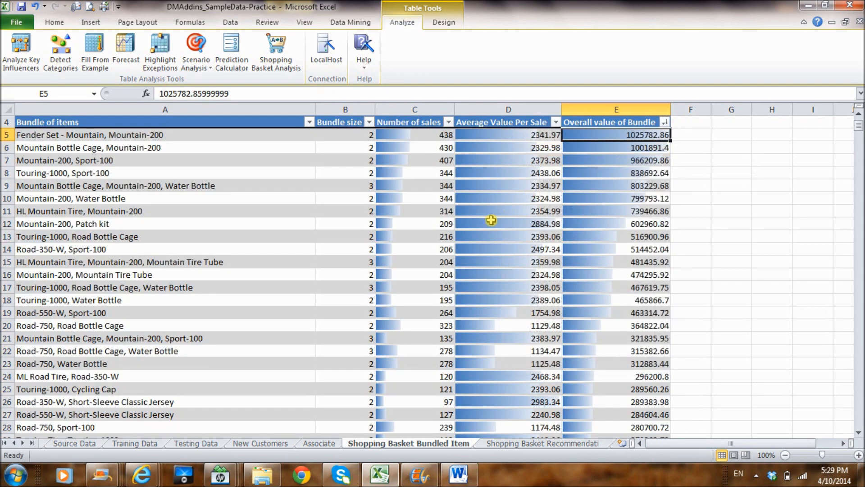
scroll(419, 251, "down", 20)
scroll(420, 251, "down", 9)
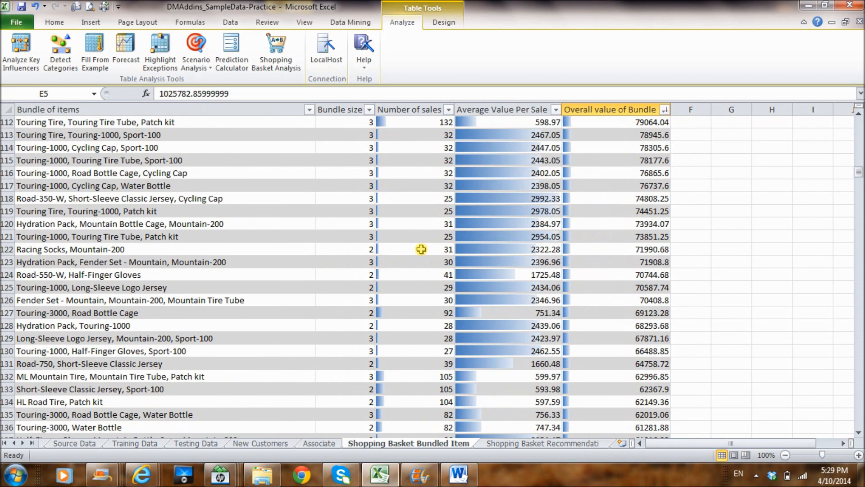
scroll(416, 284, "up", 9)
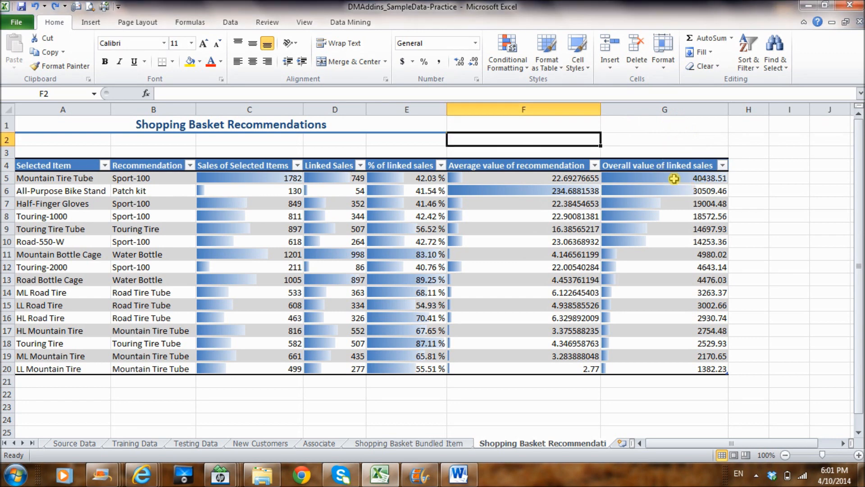
Apply the dollar Accounting format to the Average value of recommendation and Overall value of linked sales columns.
left_click(681, 178)
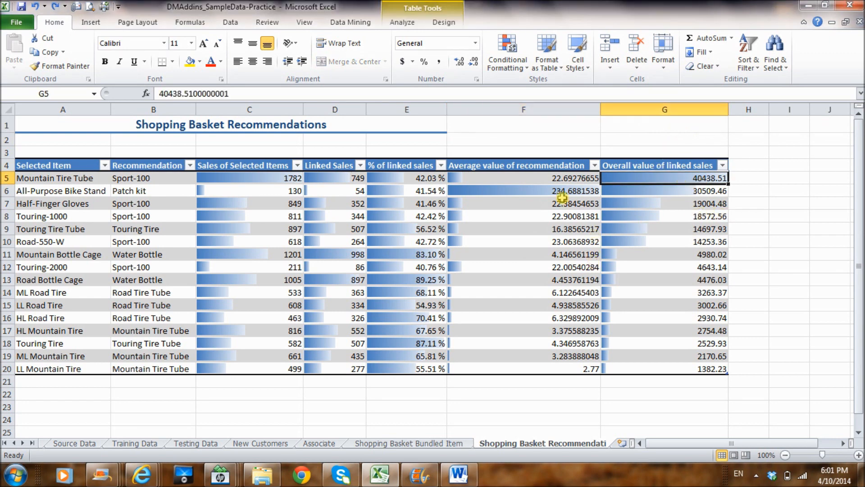
left_click_drag(535, 105, 609, 110)
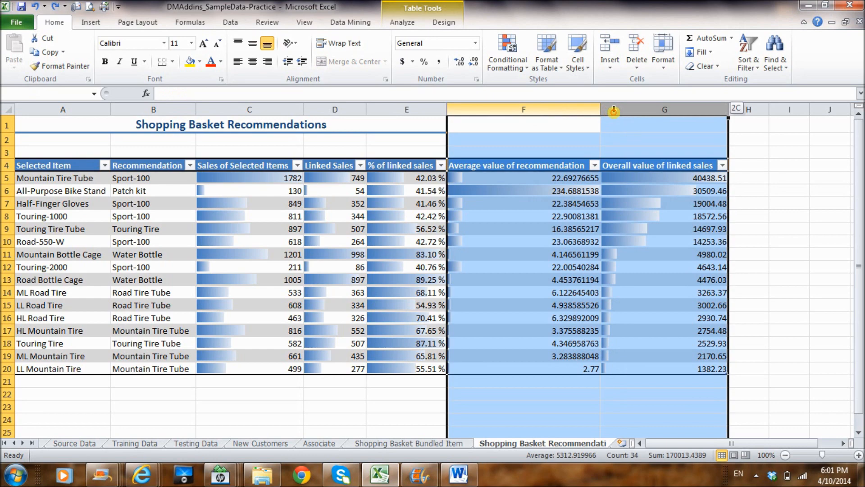
left_click(402, 61)
In cell I8, multiply the Sport-100 price in Associate!D4 by the Mountain Tire Tube's Linked Sales in D5, and format it as dollar Accounting.
left_click(774, 215)
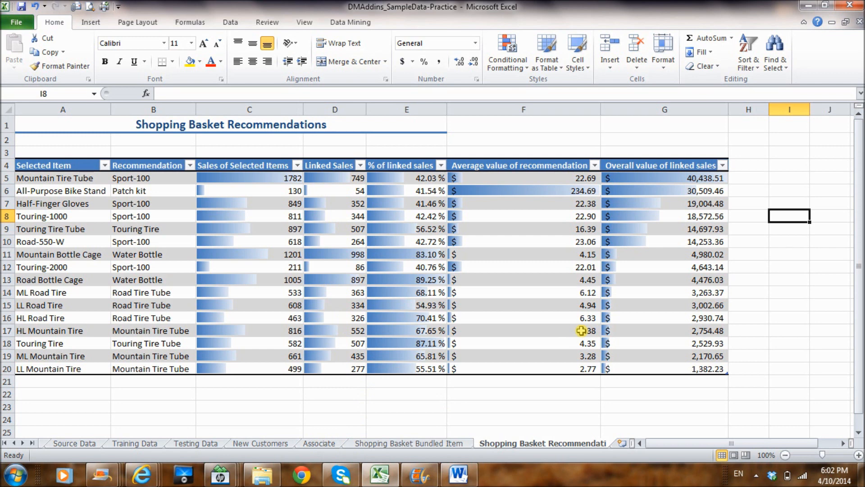
type("=")
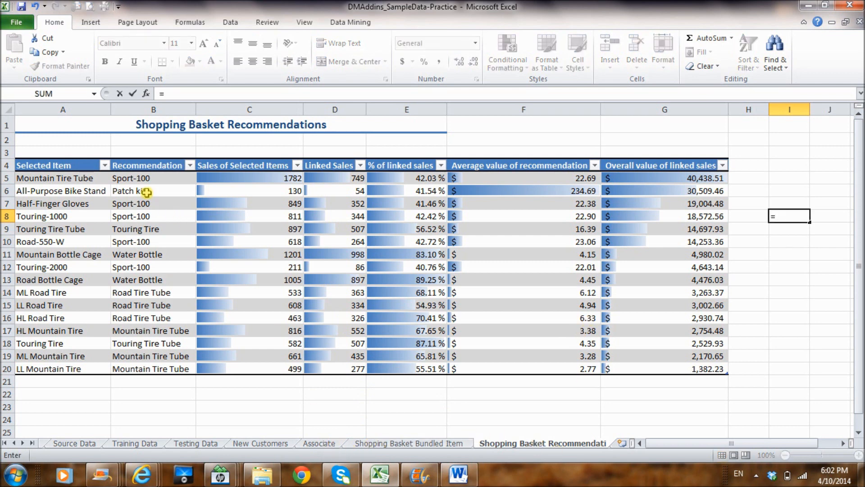
left_click(328, 444)
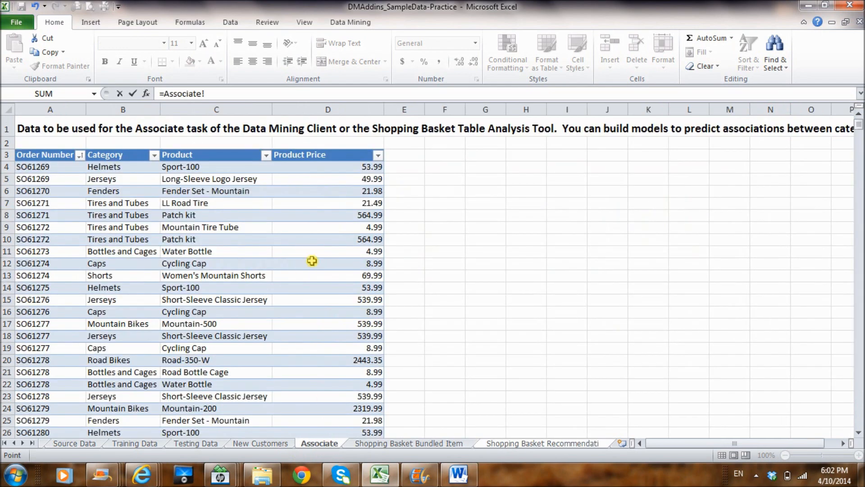
left_click(340, 167)
type("*")
mouse_move(385, 476)
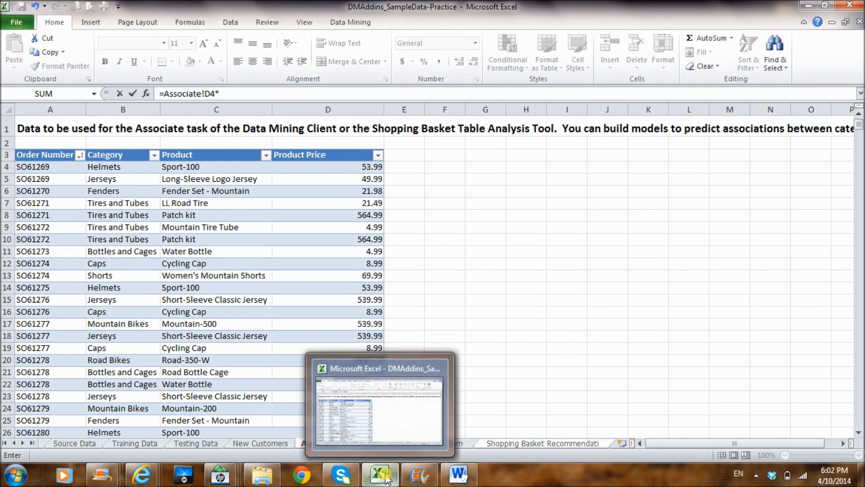
left_click(525, 443)
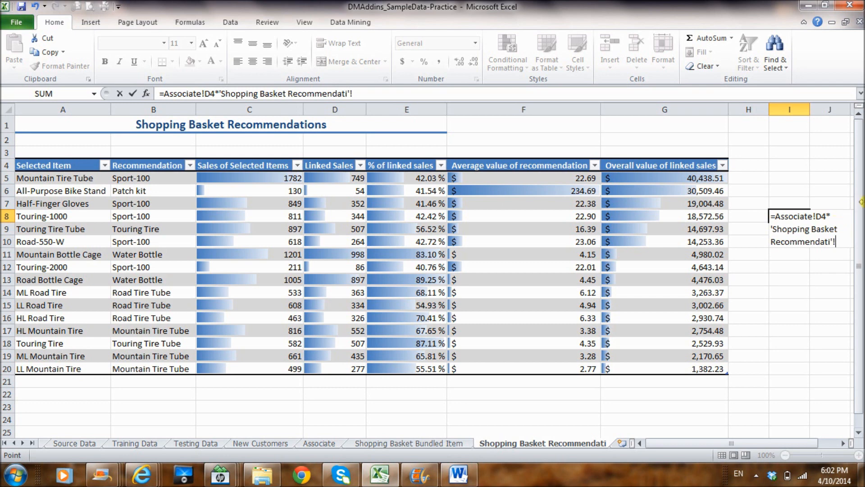
left_click(329, 178)
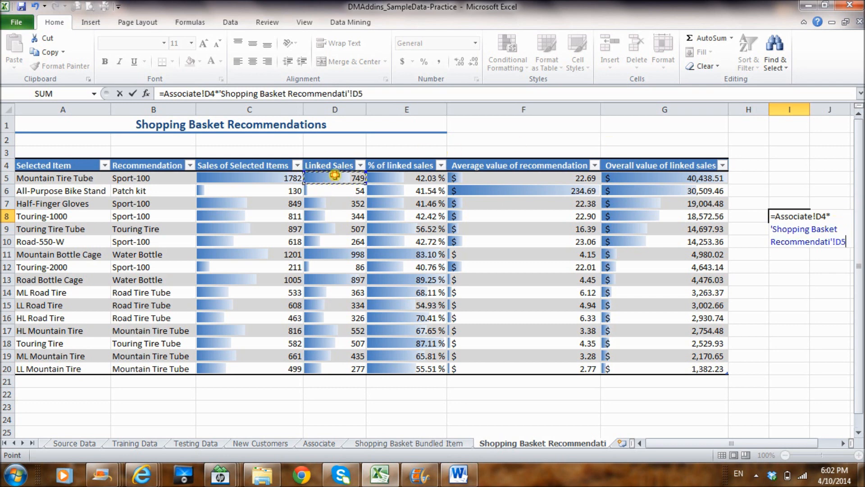
key("ctrl+Return")
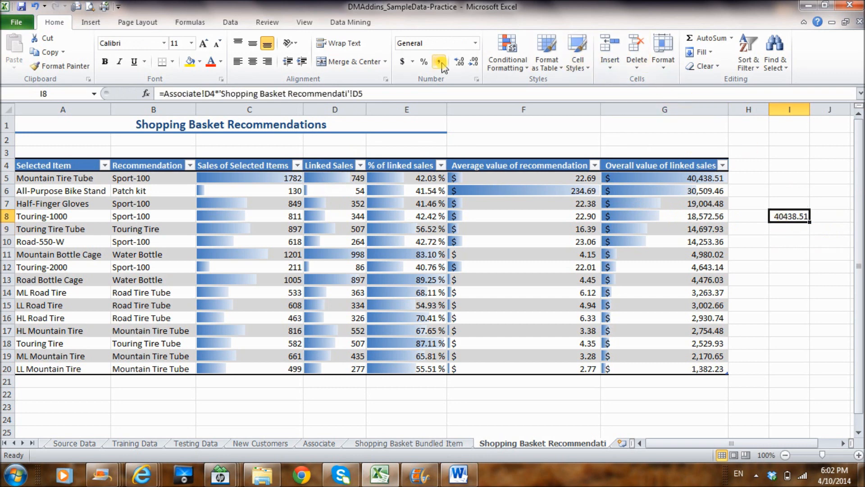
left_click(402, 62)
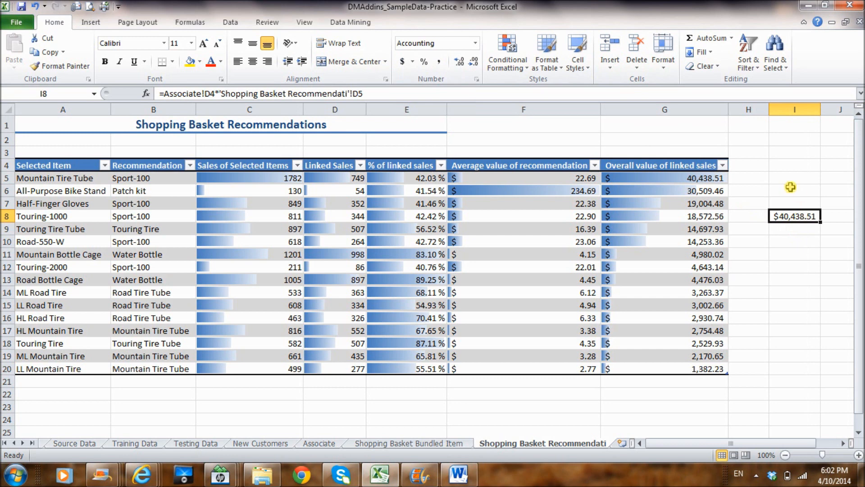
In cell I9, check the Mountain Tire Tube's average recommendation value with the formula =G5/C5.
left_click(697, 179)
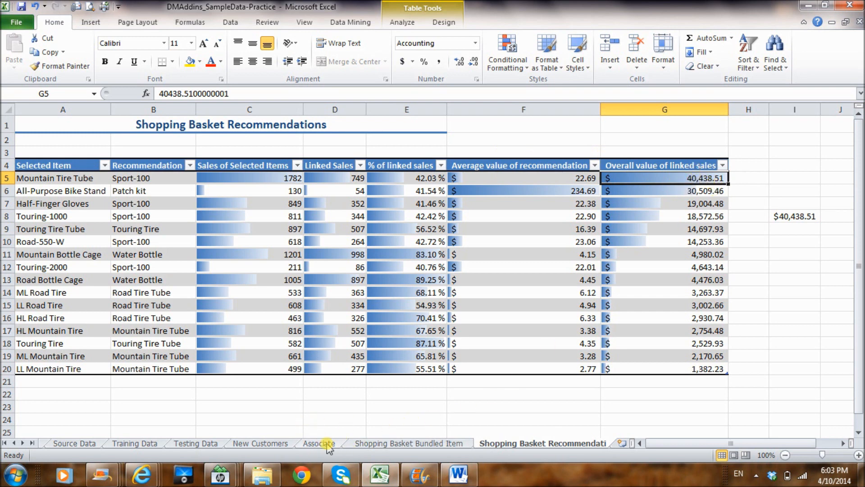
left_click(575, 179)
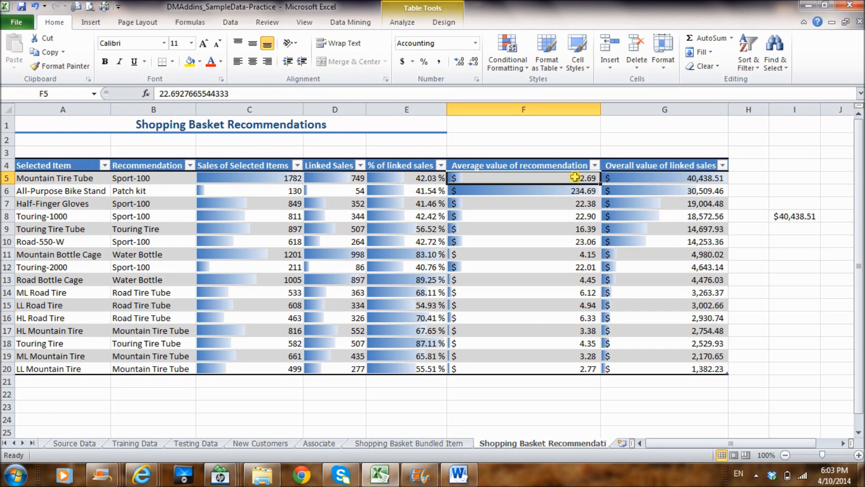
left_click(779, 230)
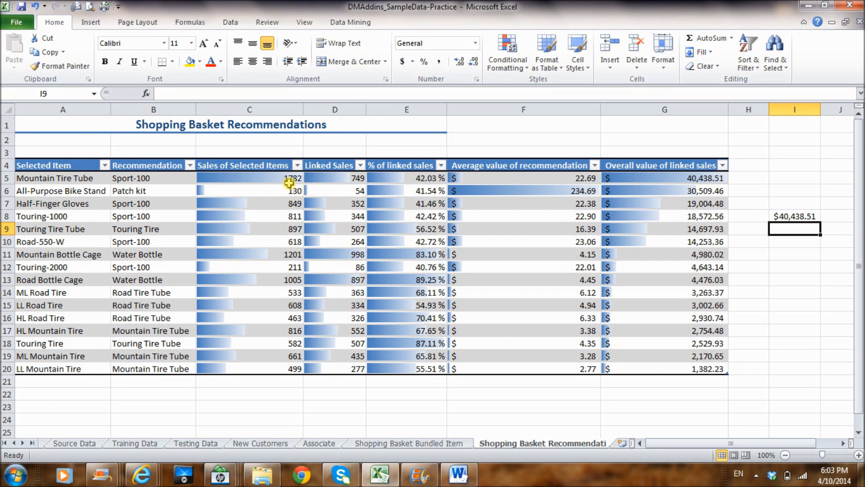
type("=")
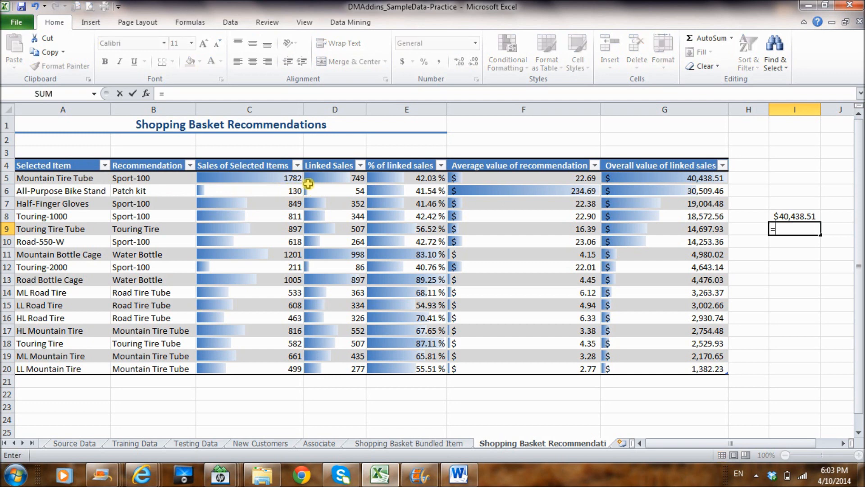
left_click(627, 180)
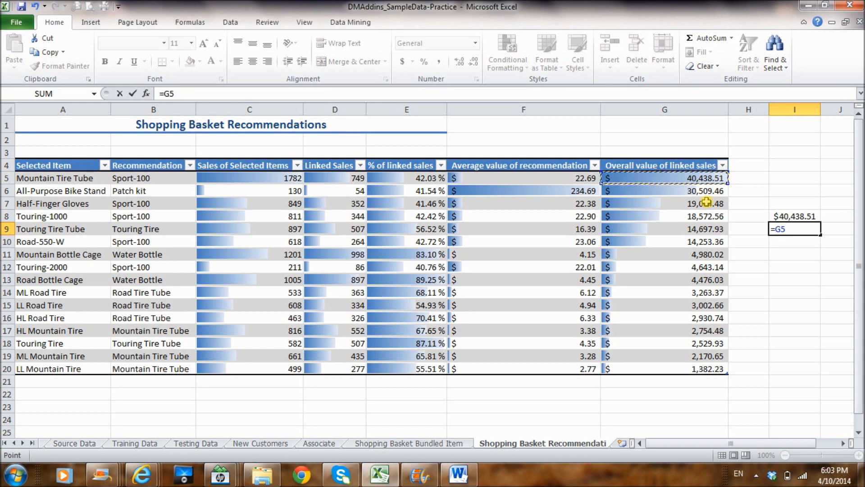
type("/")
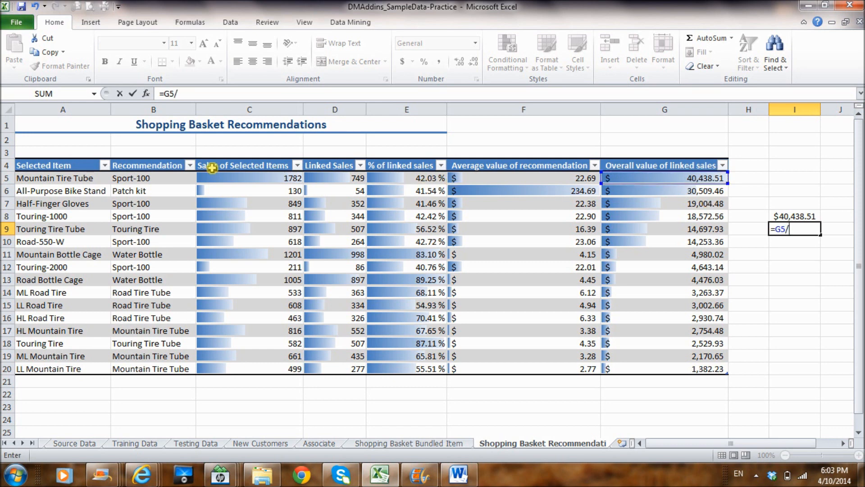
left_click(266, 179)
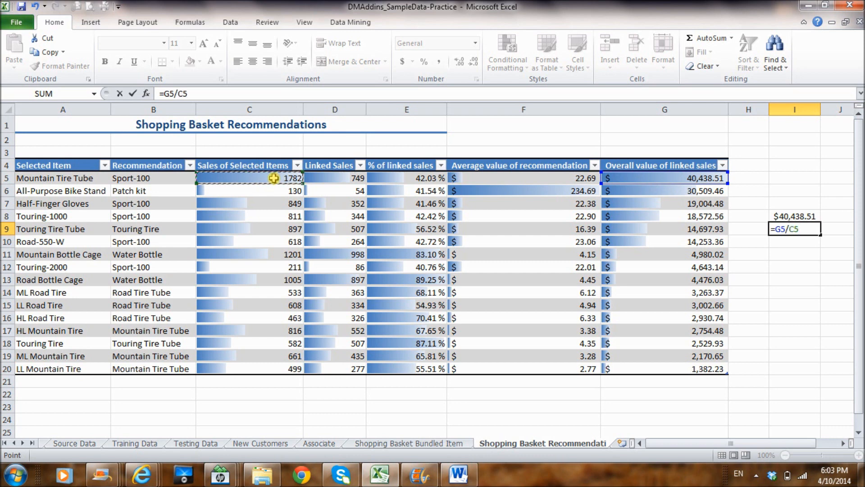
key("Return")
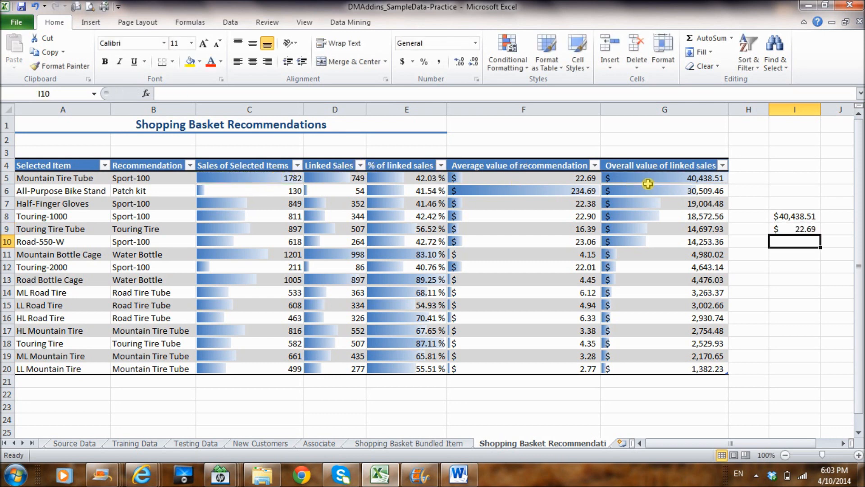
Examine the first row's average value, the All-Purpose Bike Stand, and the Touring Tire row's recommendation and average value.
left_click(579, 179)
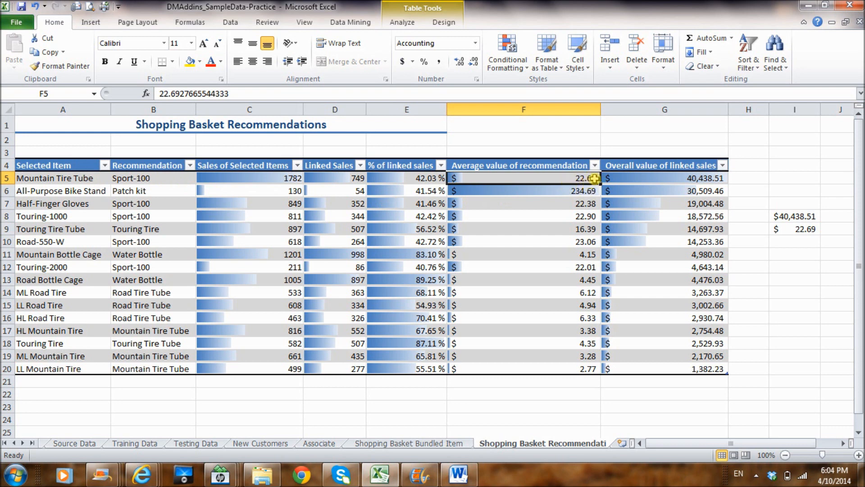
left_click(63, 191)
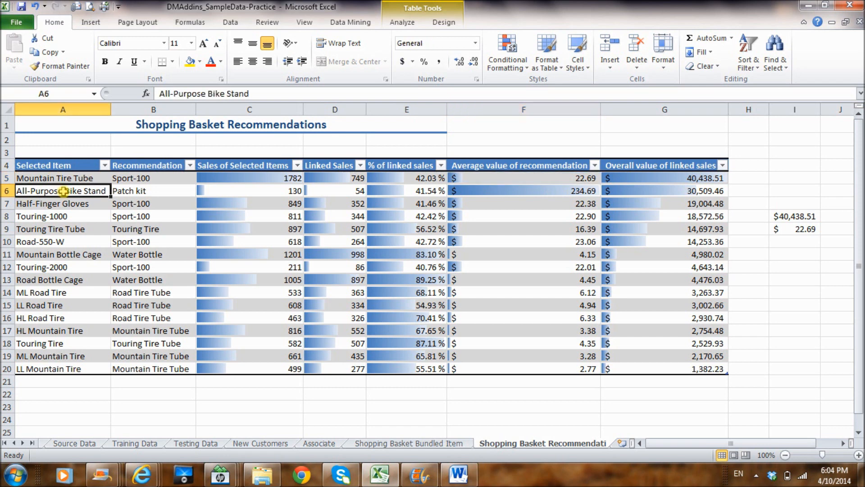
left_click(39, 342)
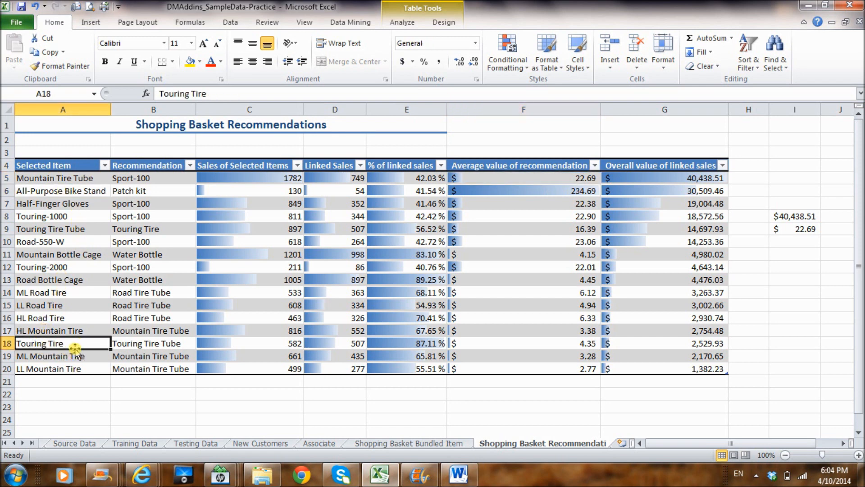
left_click(144, 343)
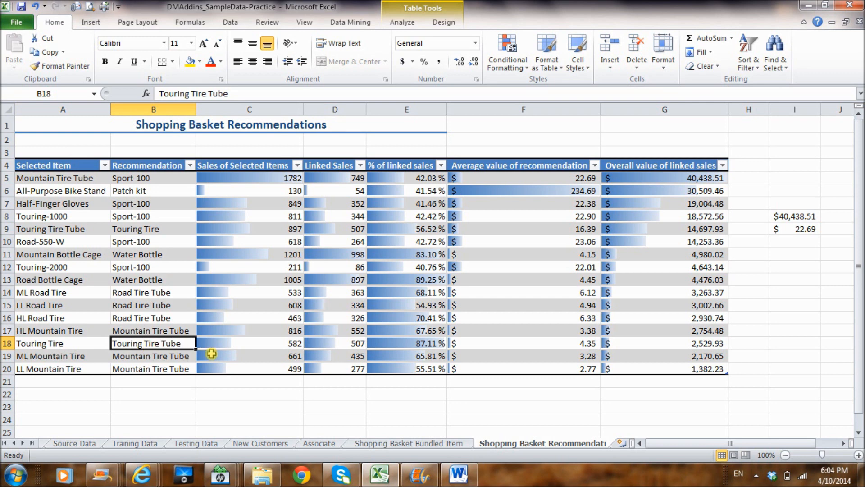
left_click(576, 344)
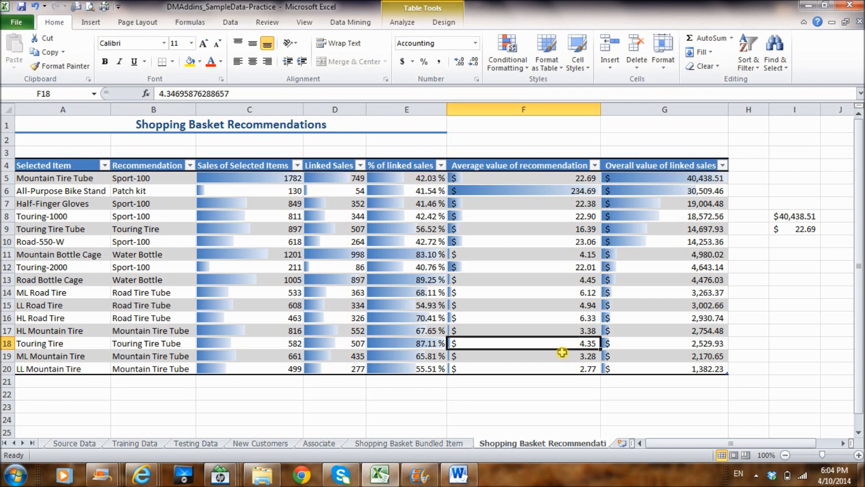